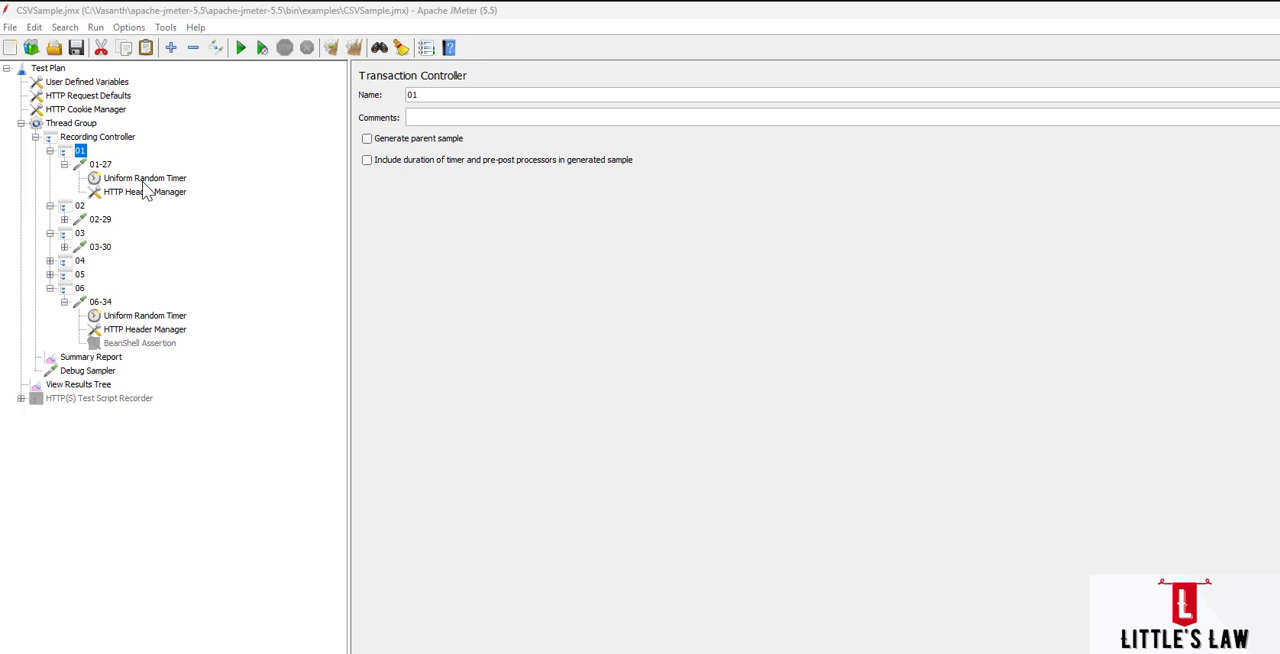
Add a Size Assertion to transaction controller 01.
right_click(82, 153)
mouse_move(121, 162)
mouse_move(350, 219)
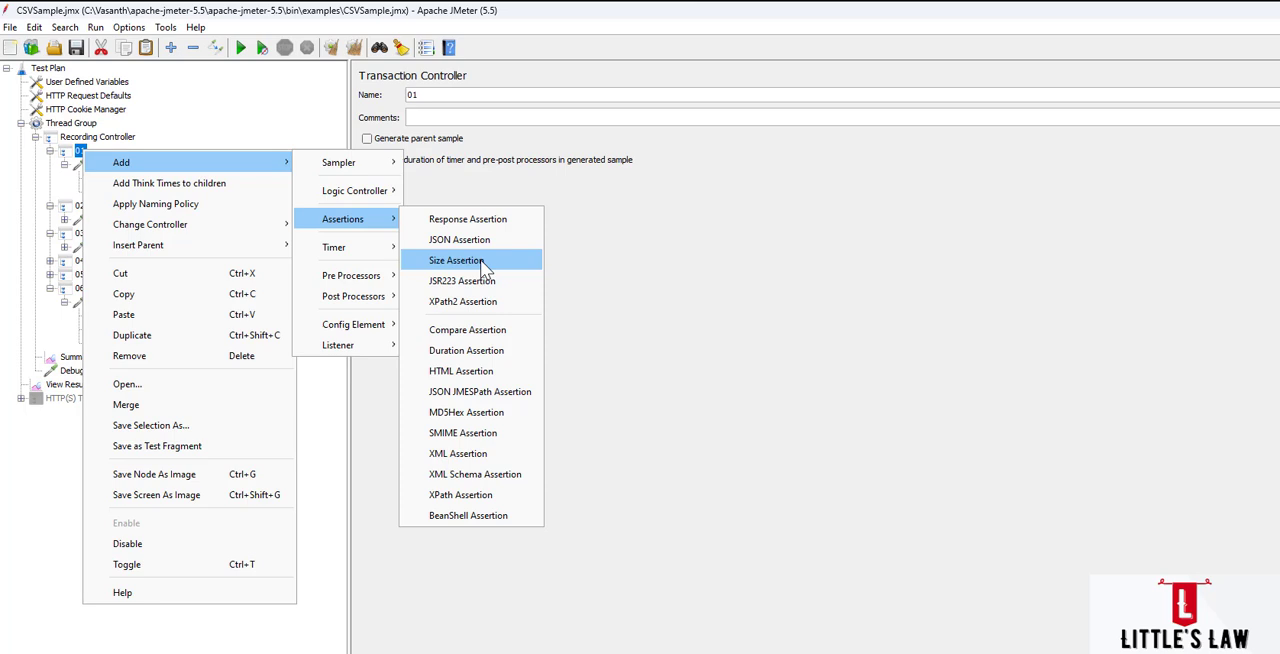
click(456, 260)
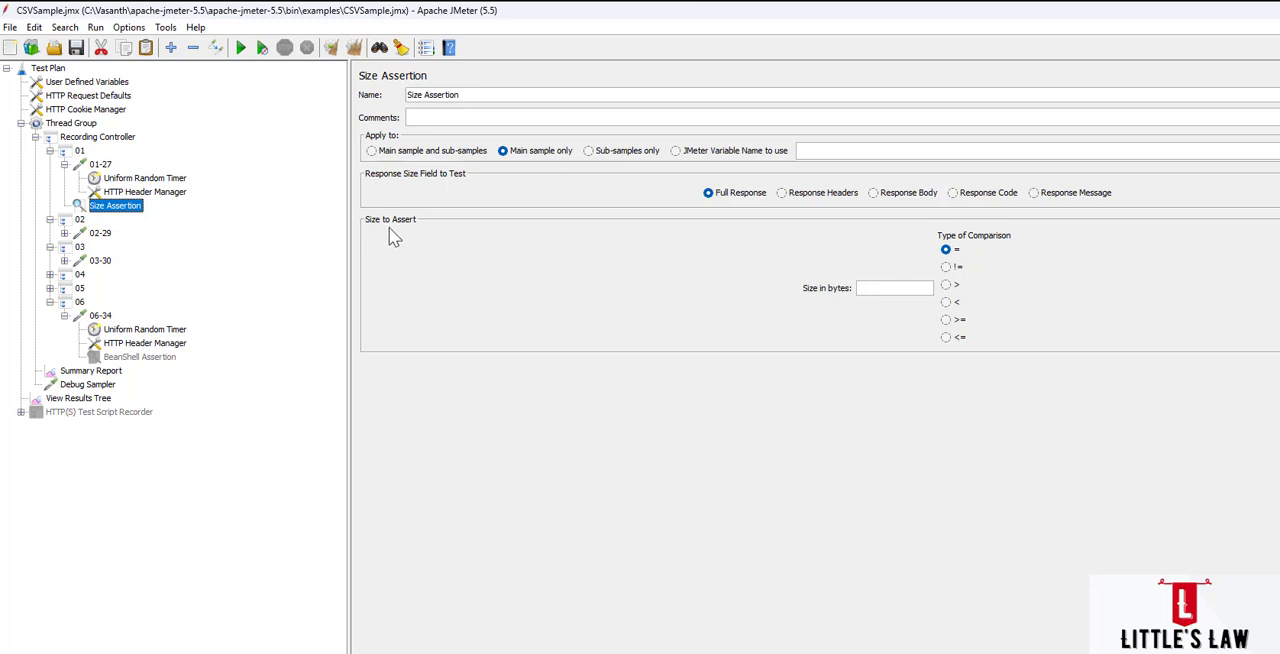
Apply the Size Assertion to the main sample and sub-samples after trying each of the other scope options.
click(416, 152)
click(521, 155)
click(610, 154)
click(706, 160)
click(410, 153)
Go through the response size fields that can be tested, leaving Full Response selected.
click(745, 199)
click(800, 201)
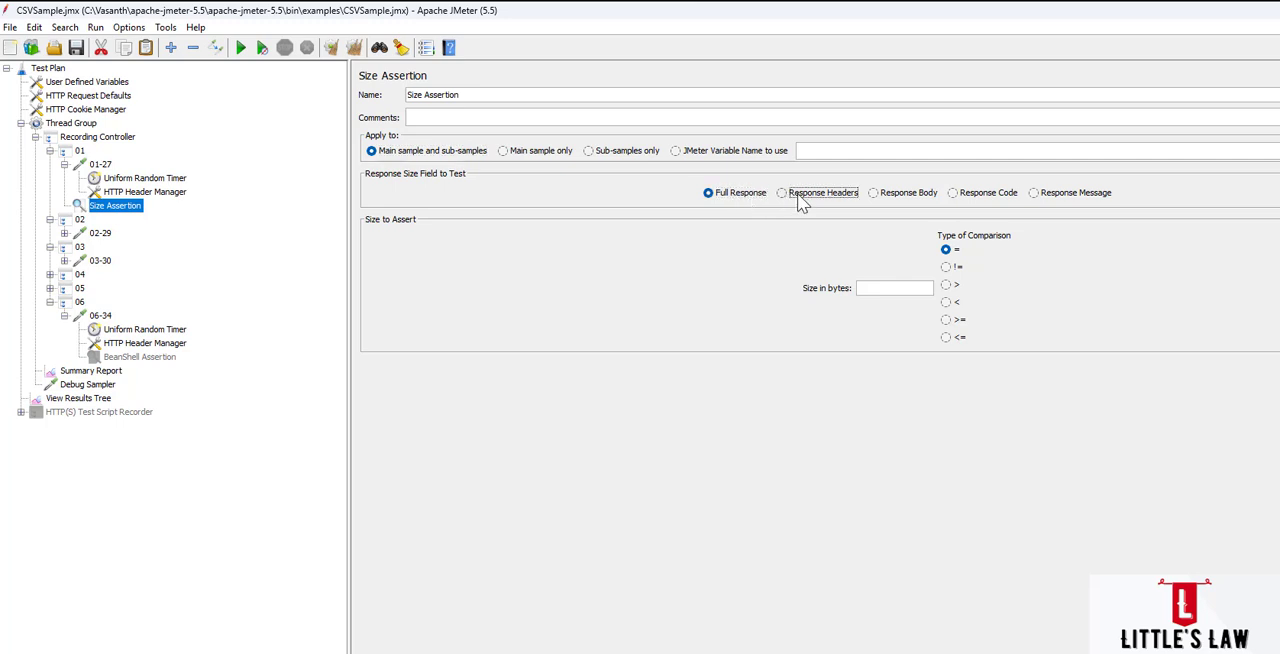
click(905, 204)
click(968, 198)
click(1054, 199)
click(716, 200)
Set the Size Assertion's size to 1000 bytes.
click(866, 290)
click(866, 290)
text(1000)
double_click(868, 288)
Run the test, overwriting the existing results file, and examine the Size Assertion result under sample 01-27 in the results tree.
click(241, 48)
click(850, 426)
click(92, 398)
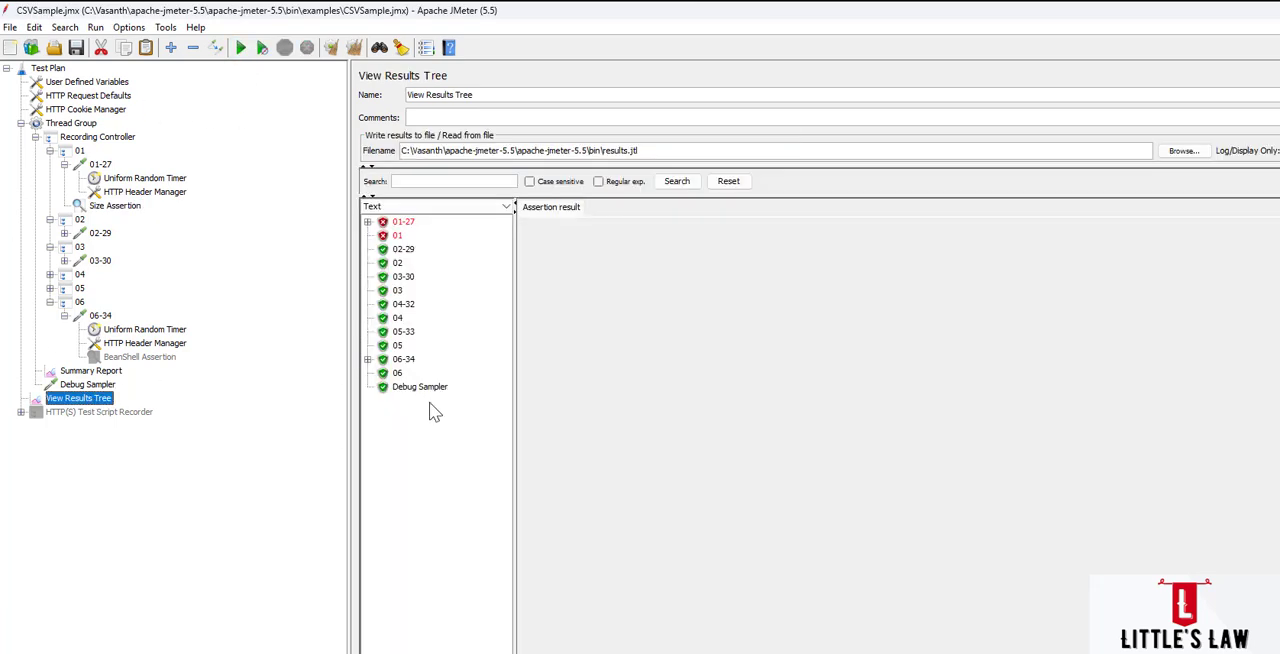
double_click(400, 222)
click(425, 235)
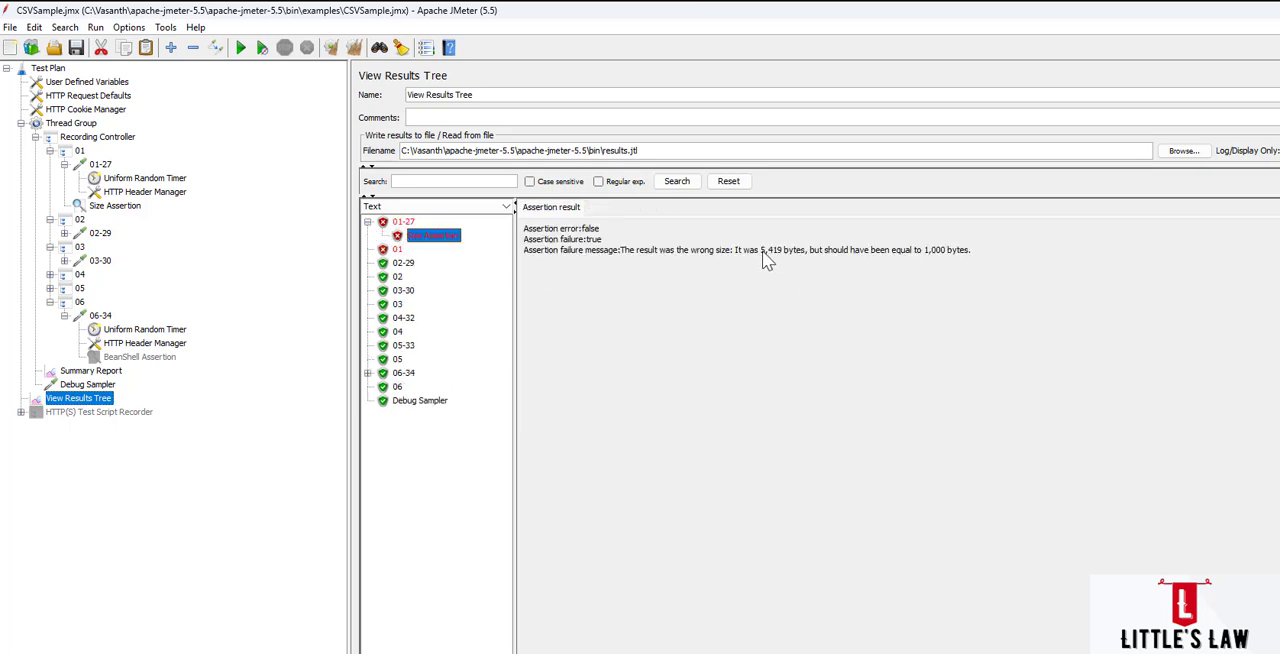
drag(761, 253, 790, 262)
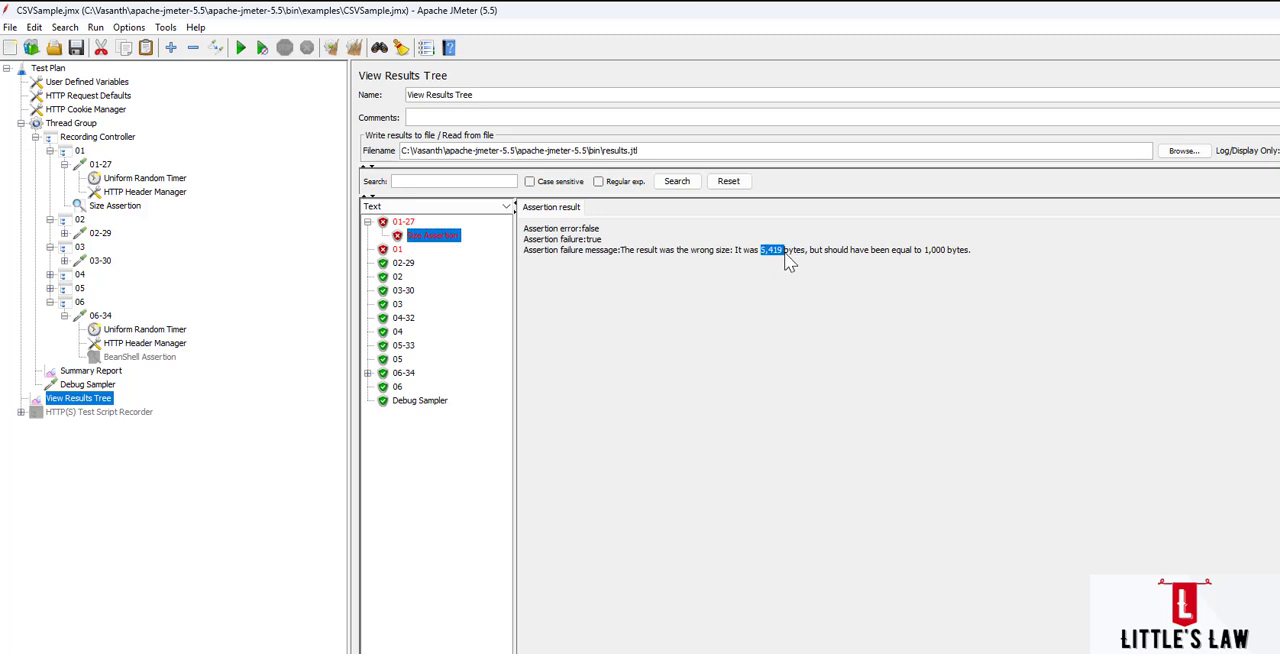
Set the Size Assertion's size to 5419 bytes.
click(118, 206)
double_click(862, 288)
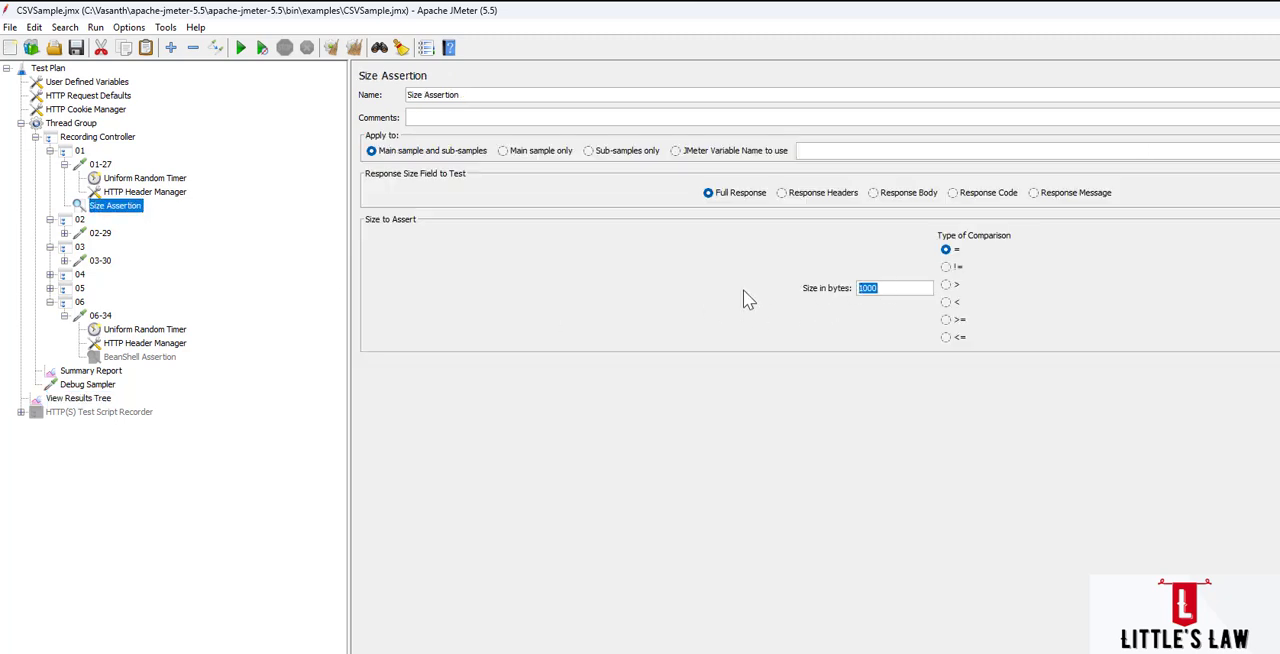
text(5419)
Rerun the test with the existing results file overwritten and view the 01-27 sampler result.
click(241, 48)
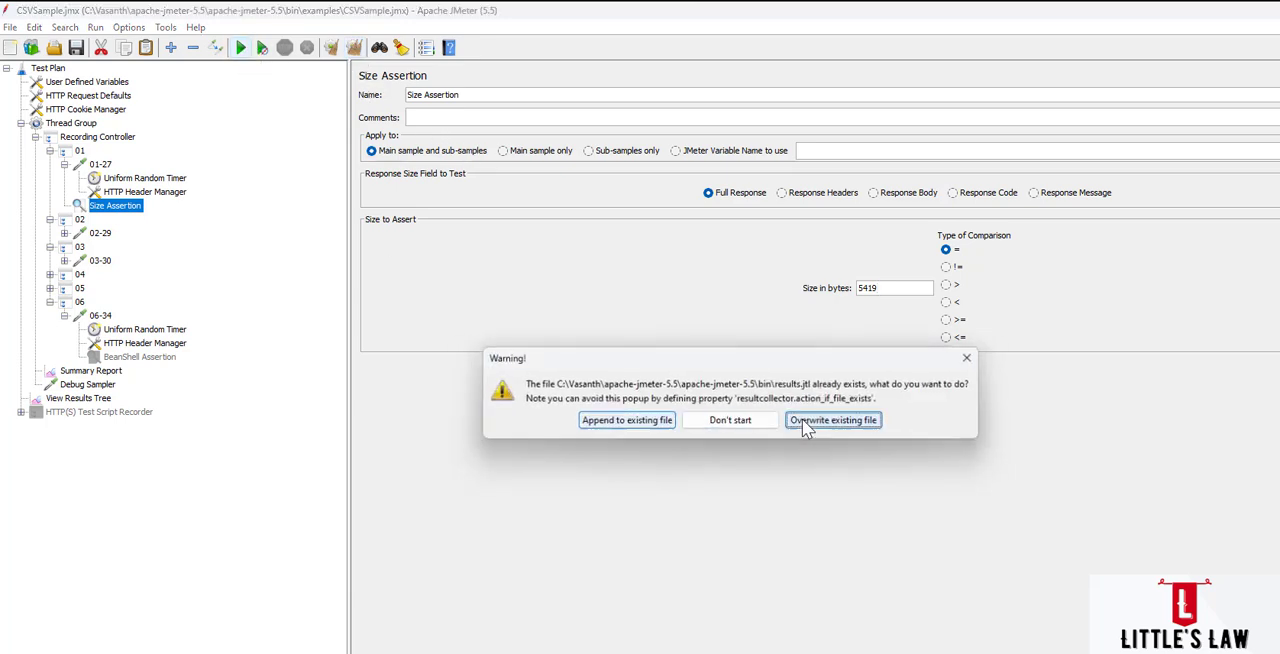
click(808, 420)
click(92, 400)
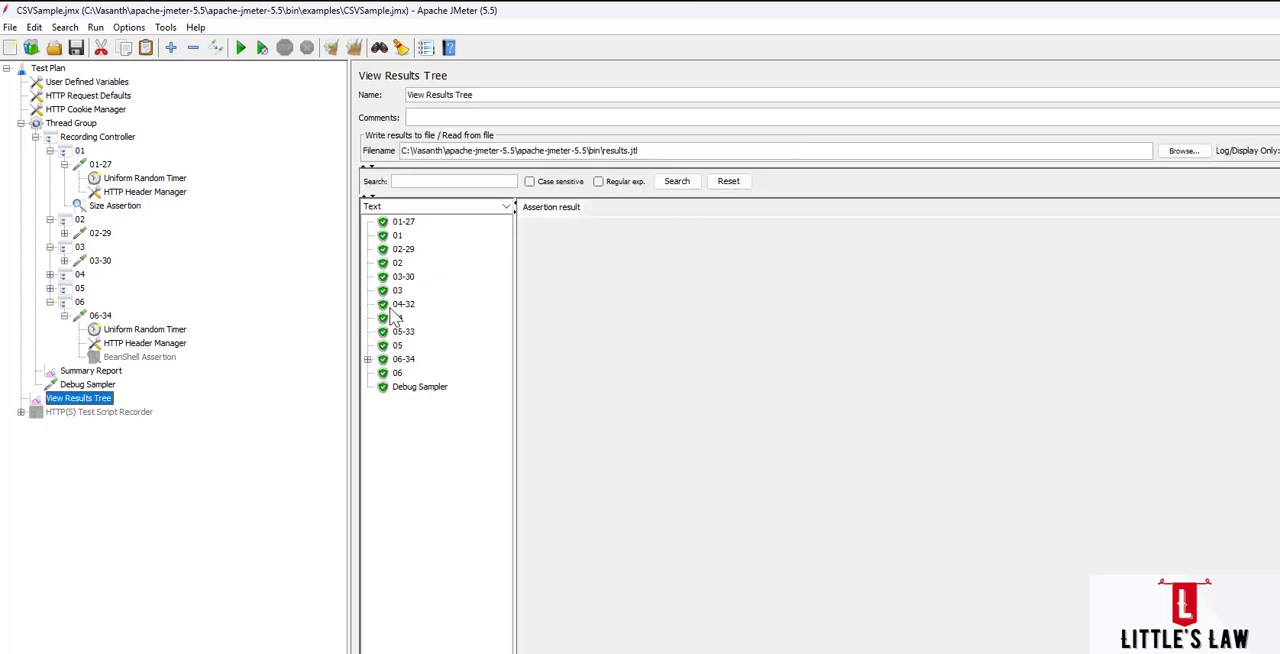
click(404, 223)
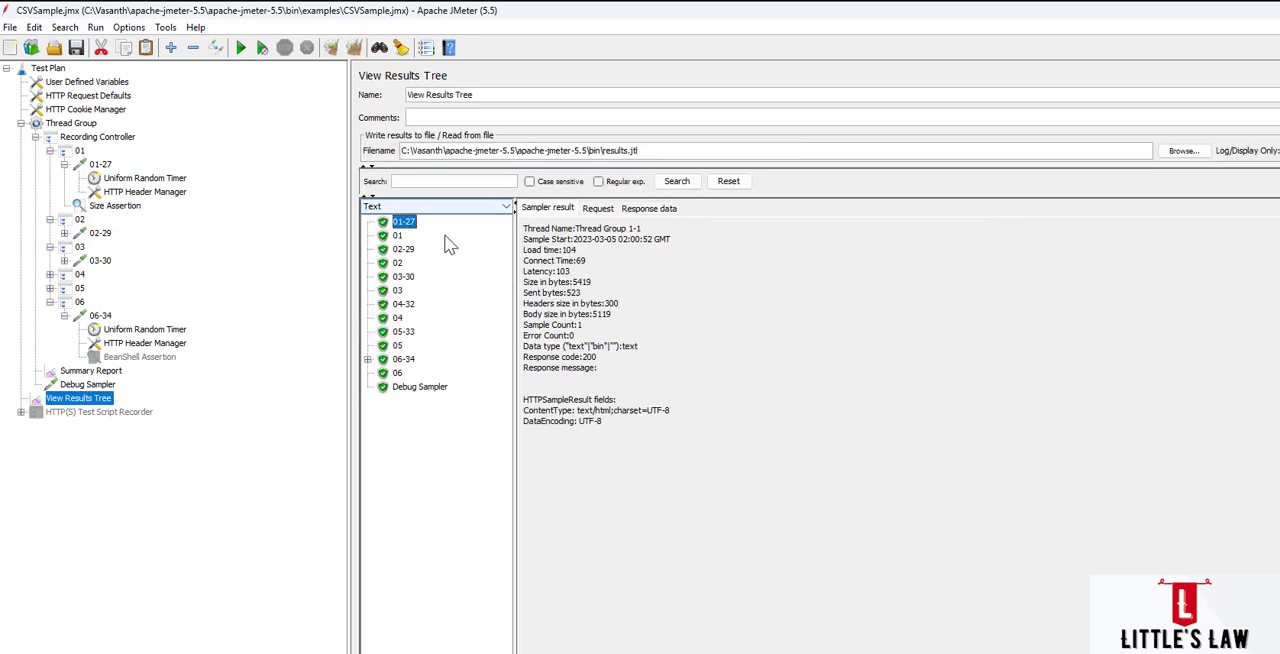
Change the Size Assertion's comparison to != and rerun the test, overwriting the existing results file.
click(112, 207)
click(946, 267)
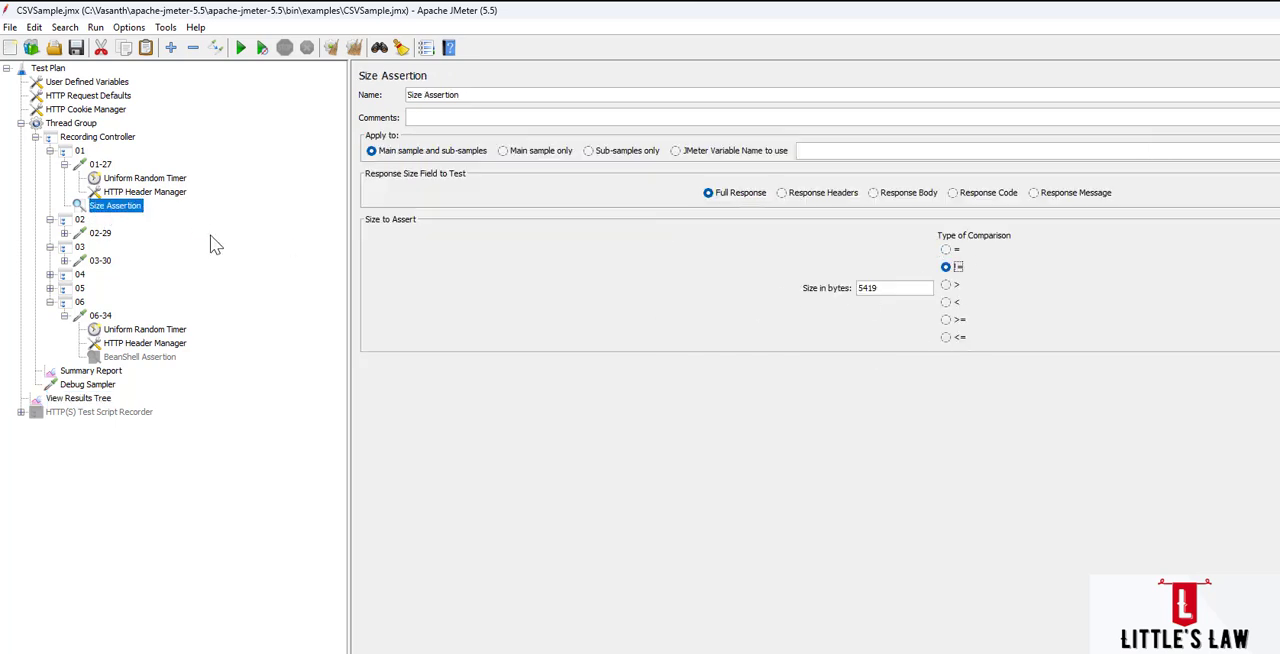
click(242, 50)
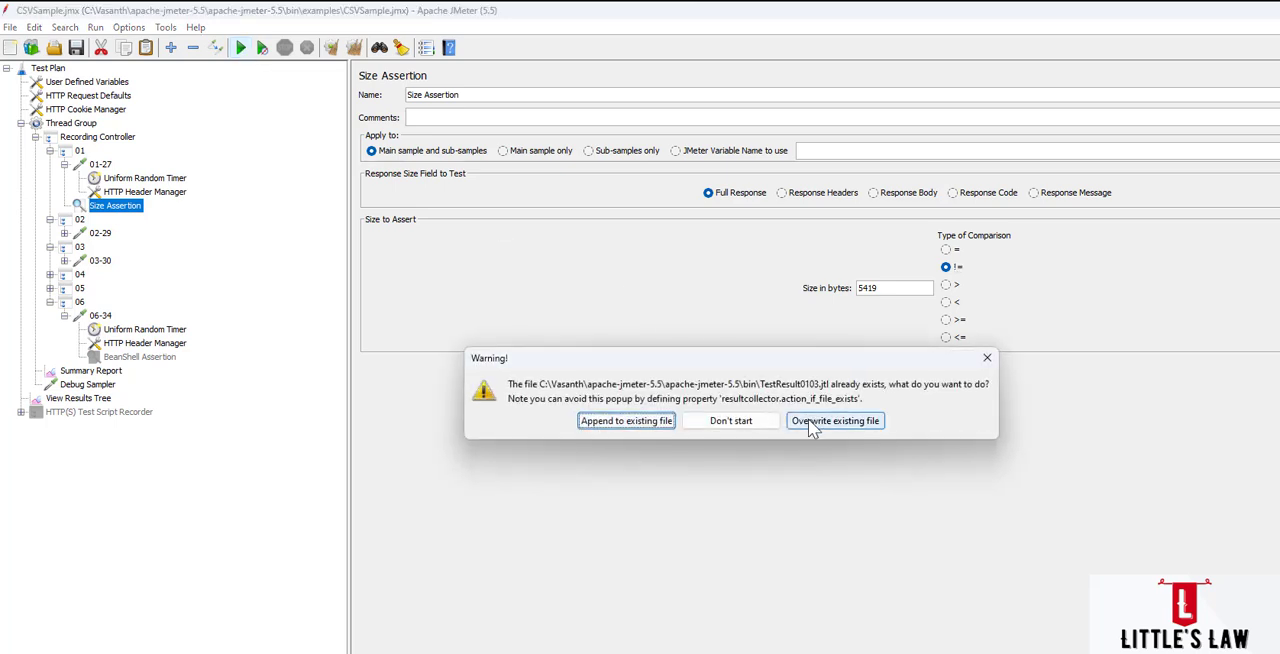
click(833, 421)
Examine the Size Assertion message under the latest 01-27 sample for the not-equal comparison.
click(88, 398)
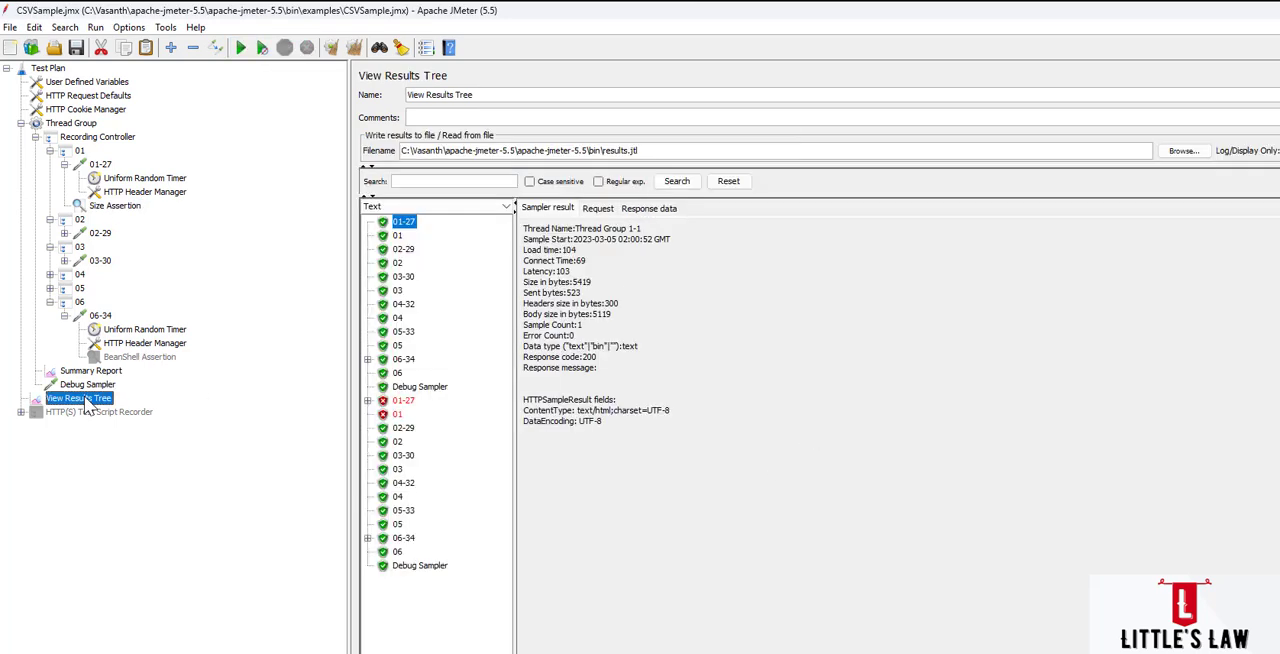
click(401, 402)
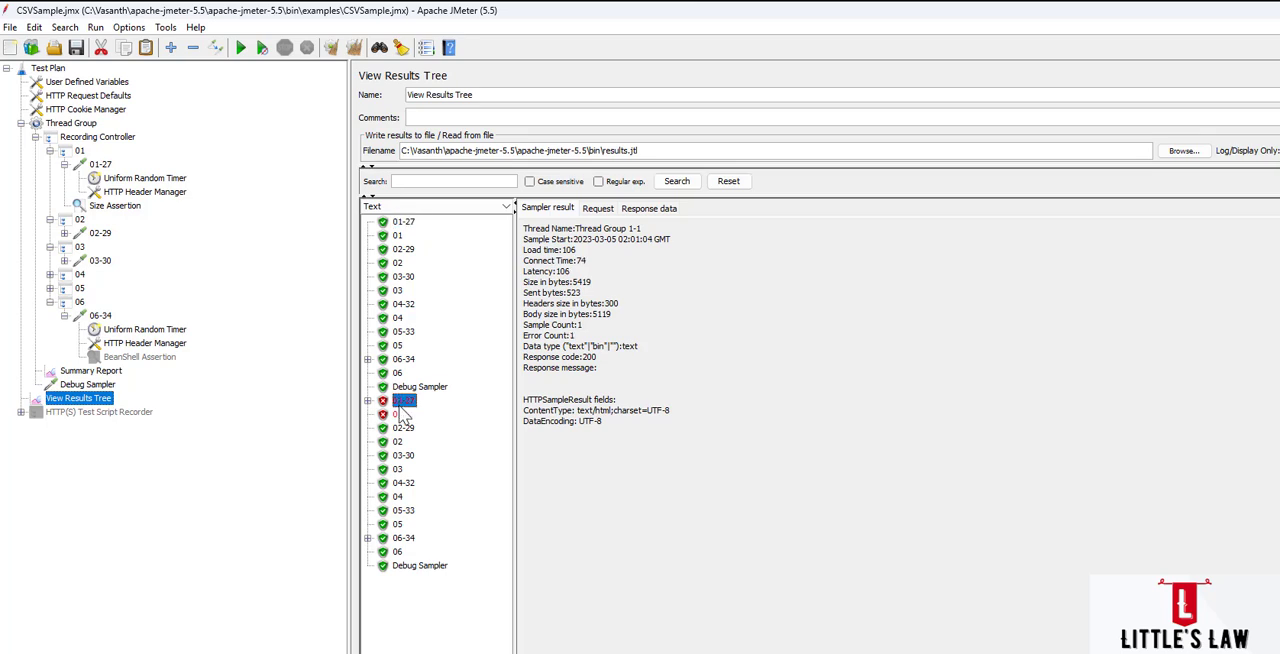
click(368, 400)
click(430, 414)
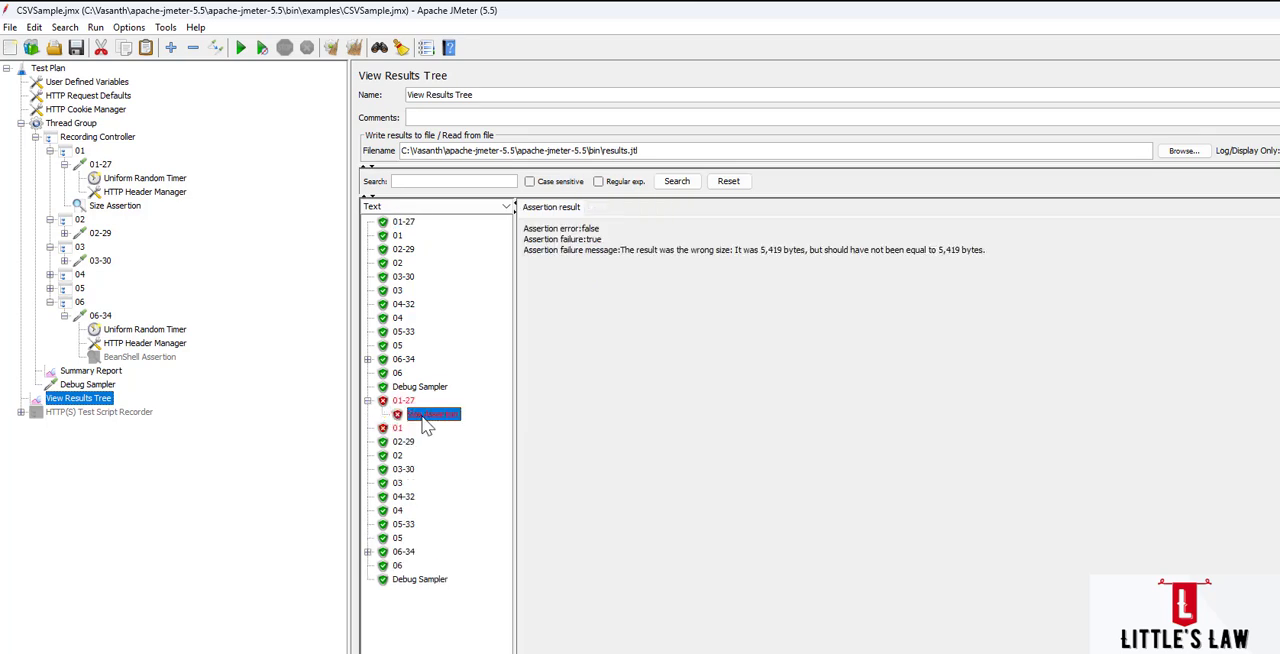
drag(826, 258, 912, 264)
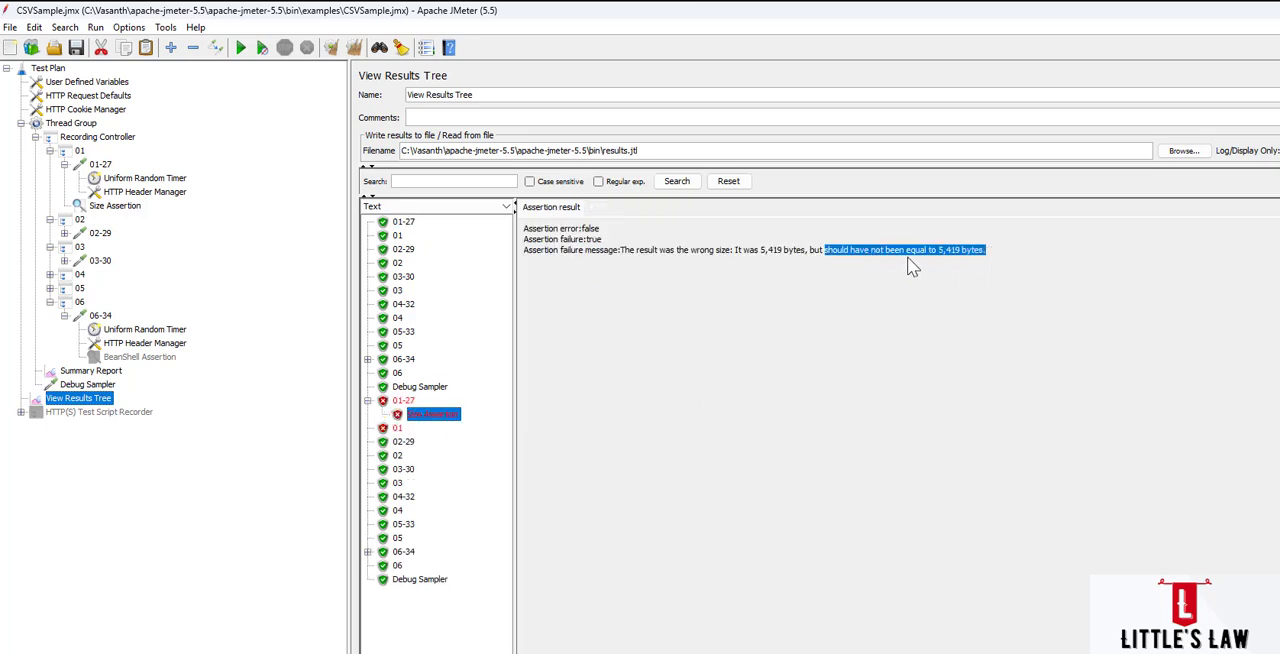
click(757, 265)
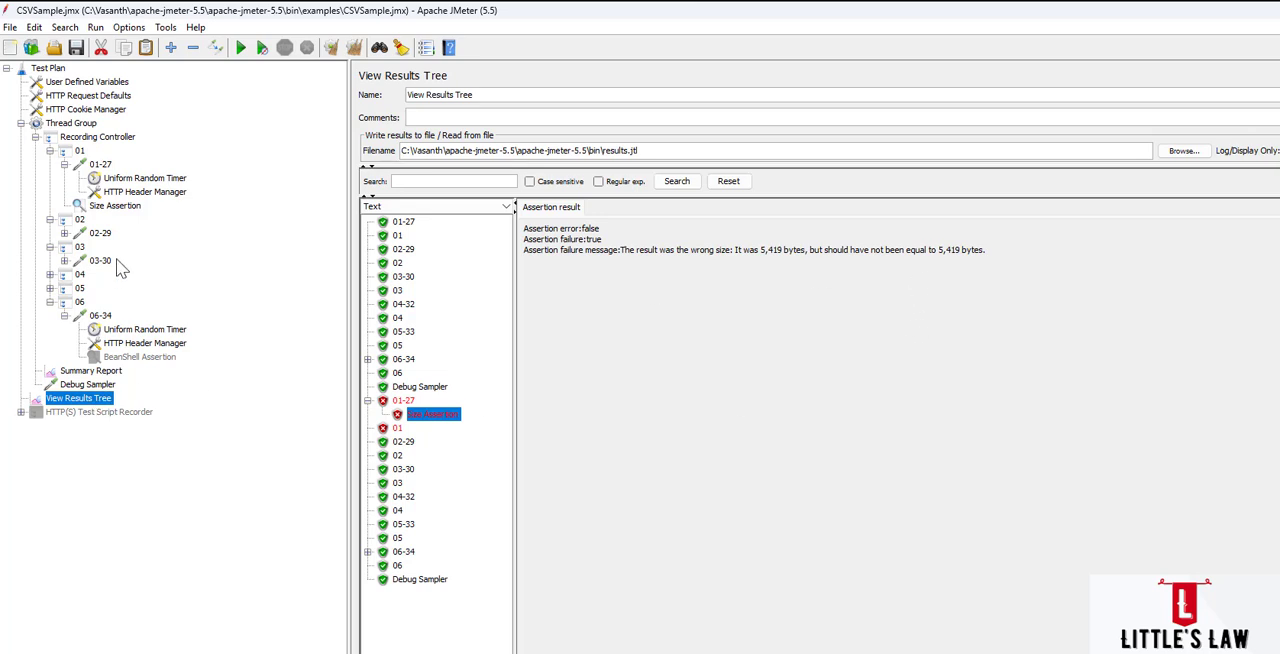
Change the Size Assertion's comparison to > and rerun the test, overwriting the existing results file.
click(128, 206)
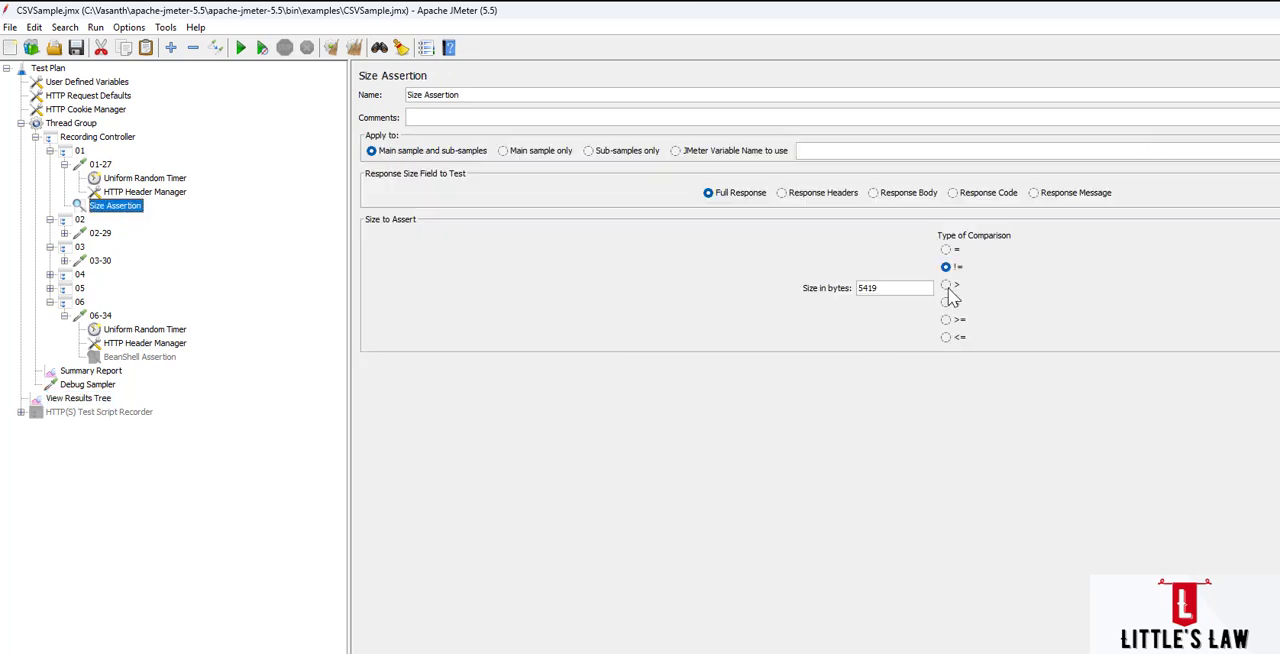
click(947, 286)
click(242, 49)
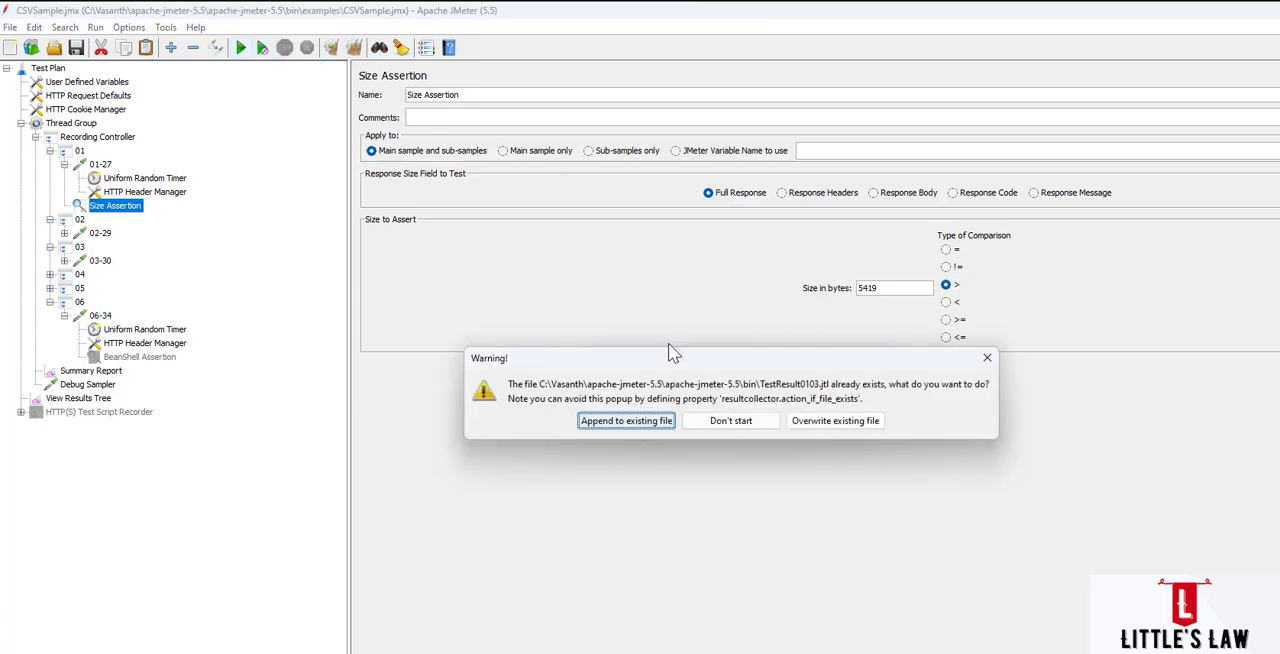
click(835, 420)
Examine the Size Assertion message under sample 01-27 for the greater-than comparison.
click(78, 398)
click(413, 221)
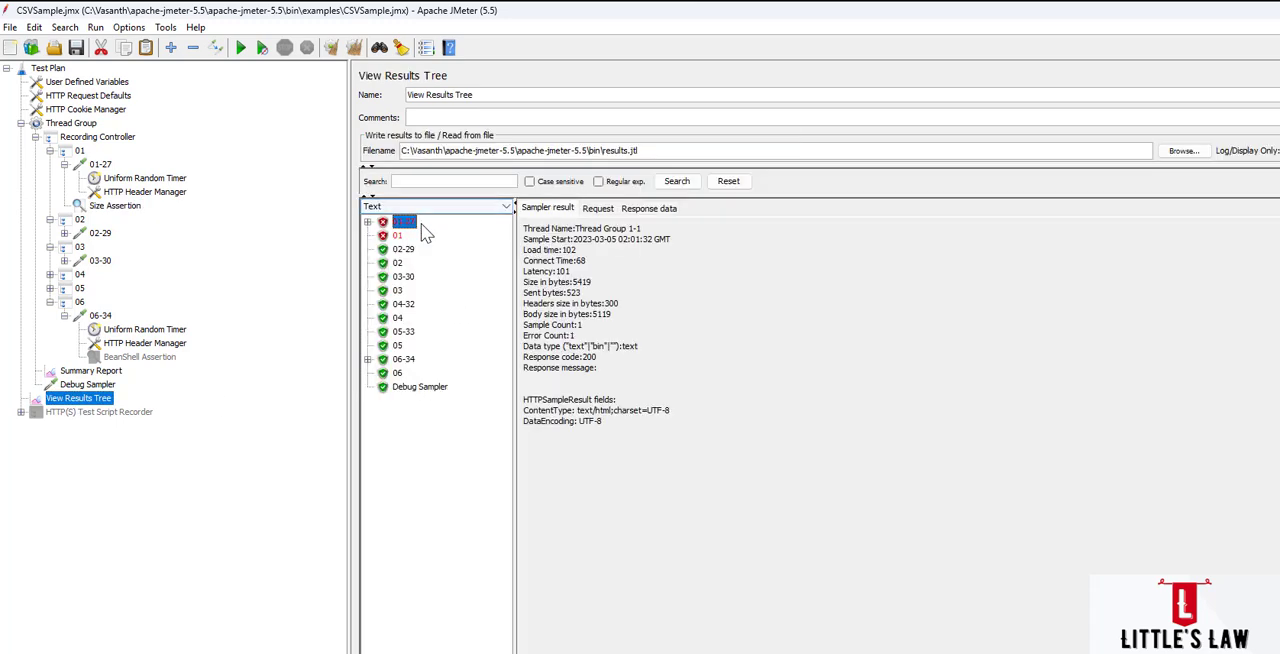
click(367, 221)
click(433, 235)
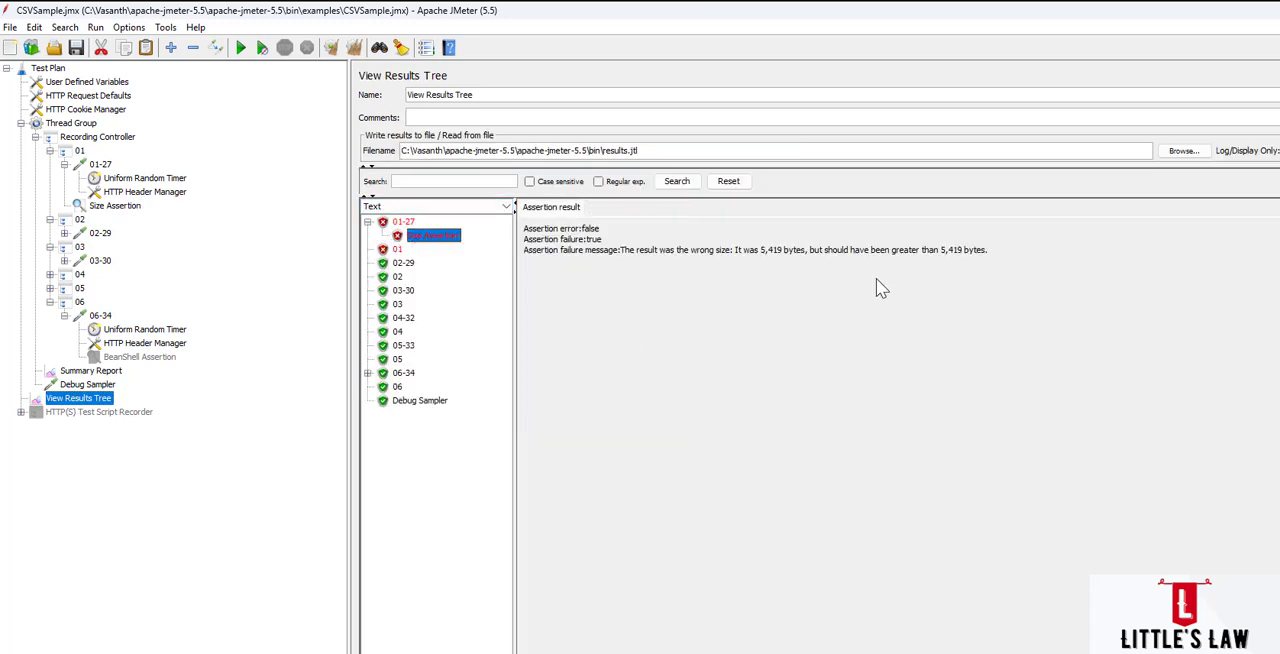
drag(736, 251, 973, 265)
click(953, 268)
Set the Size Assertion's size to 5400 bytes and rerun the test, overwriting the existing results file.
click(115, 205)
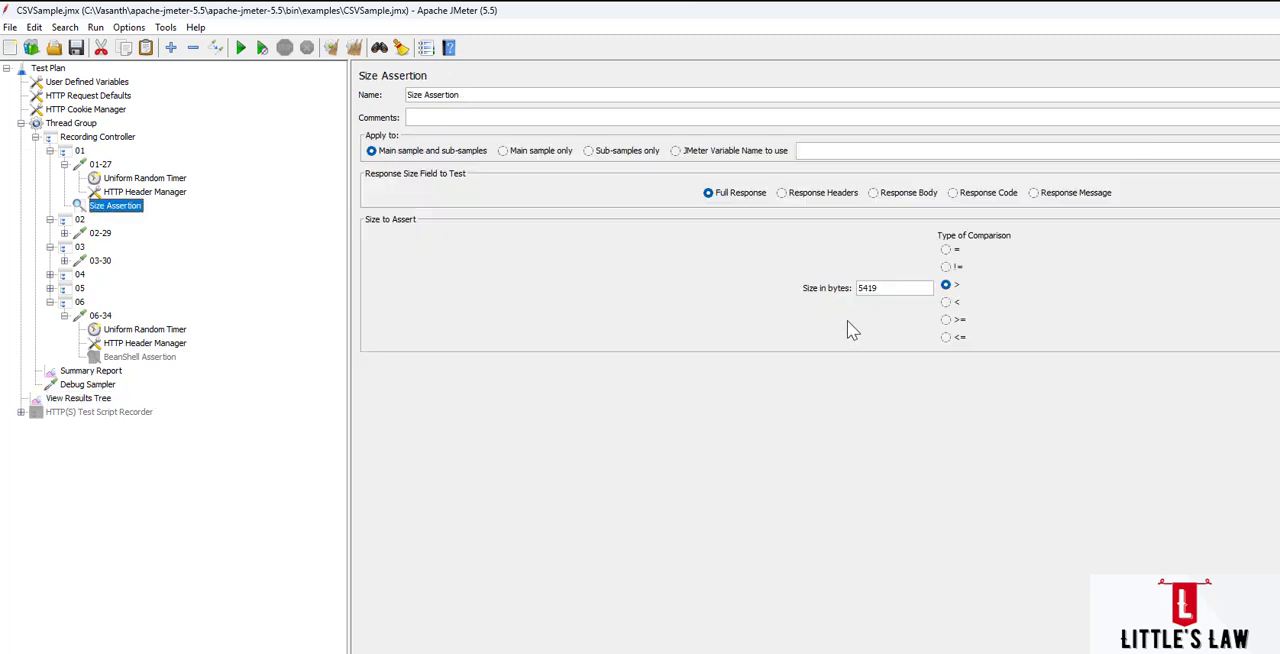
drag(880, 289, 788, 288)
click(243, 55)
click(808, 421)
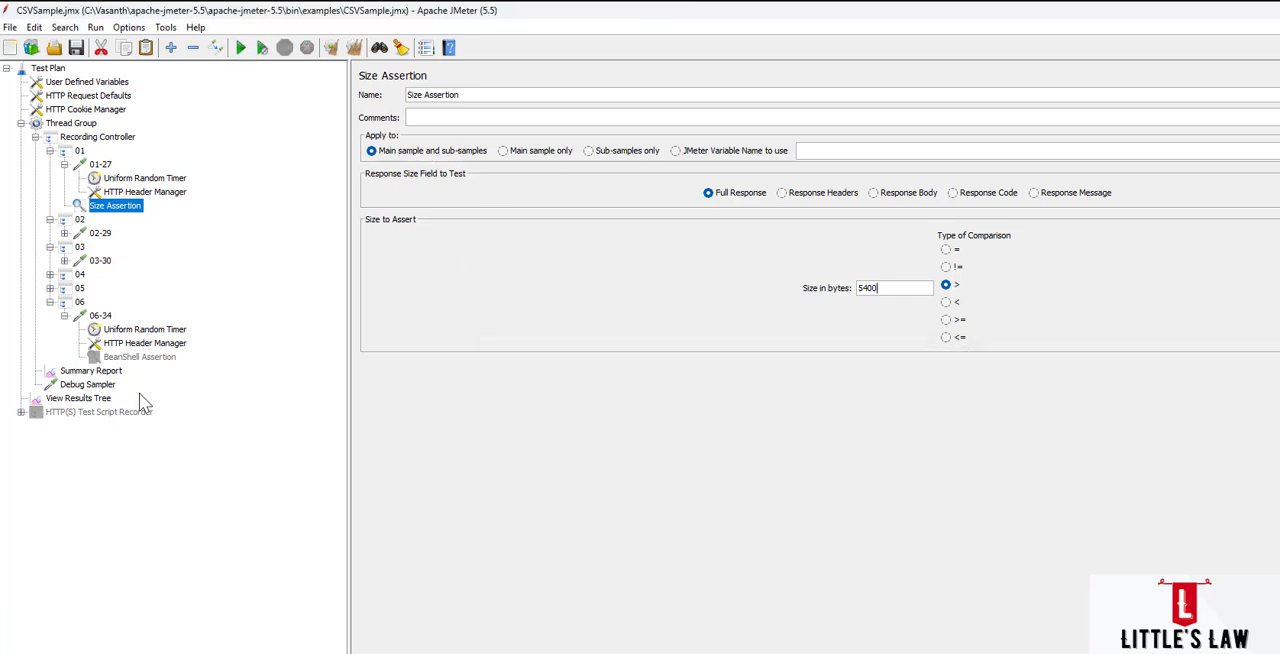
View the latest 01-27 sampler result in the results tree and clear all results.
click(80, 398)
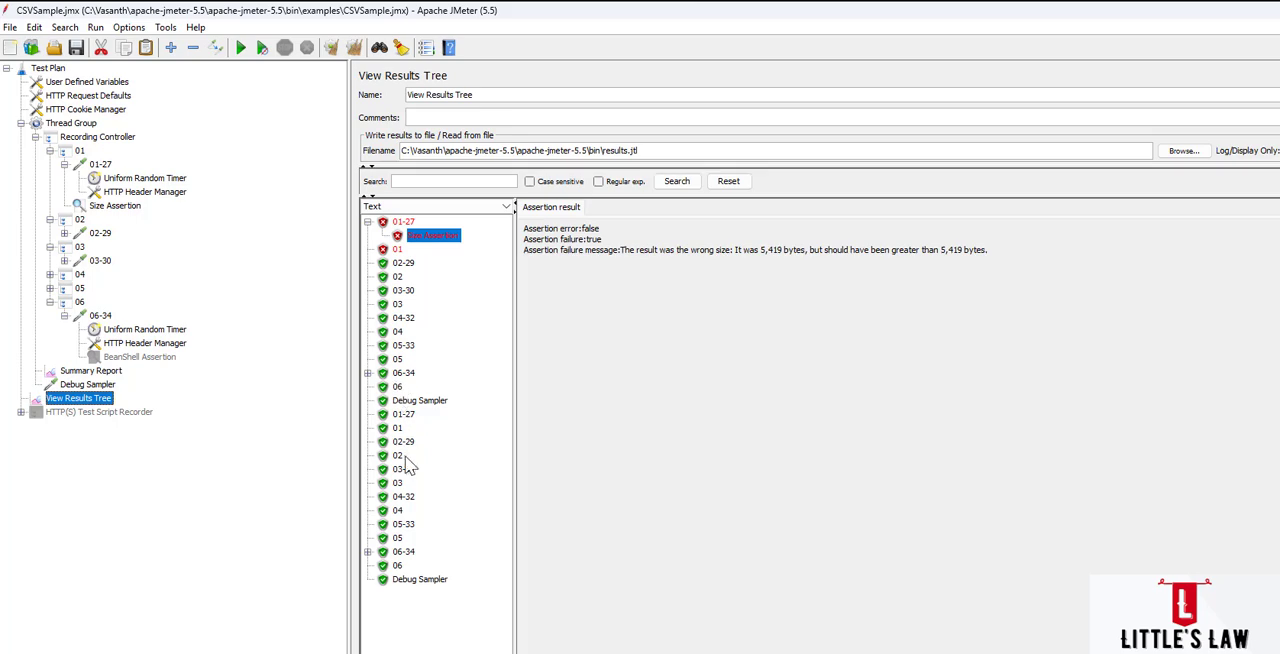
click(403, 414)
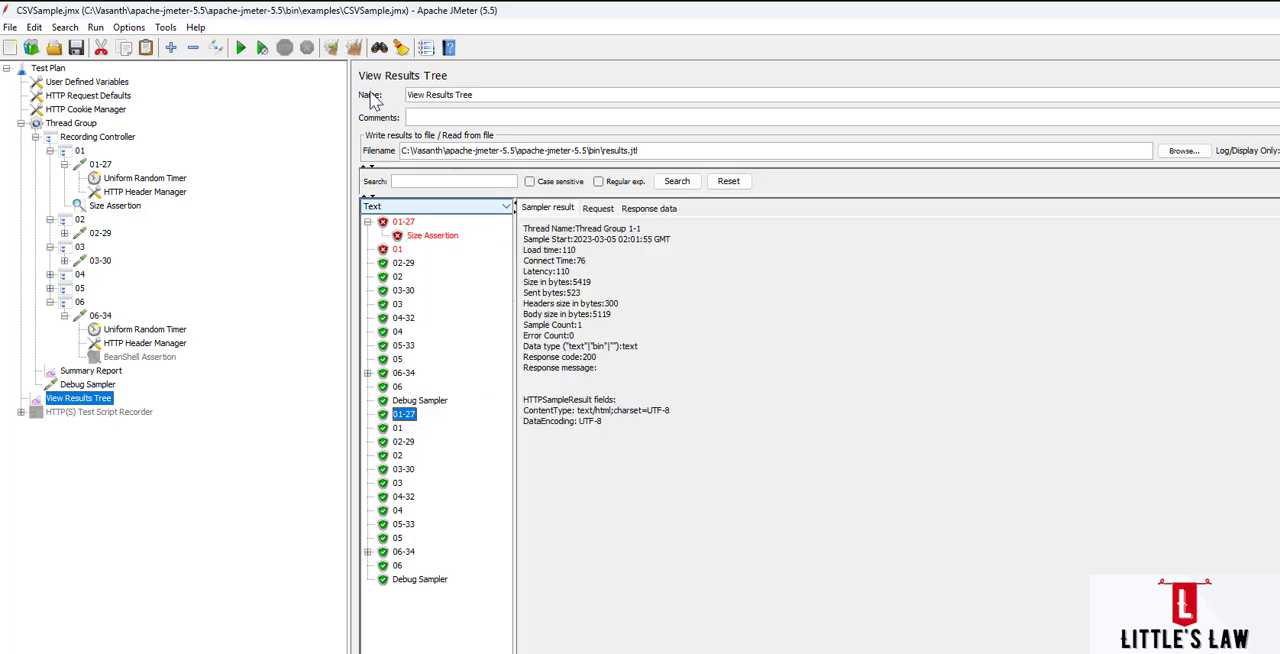
click(354, 50)
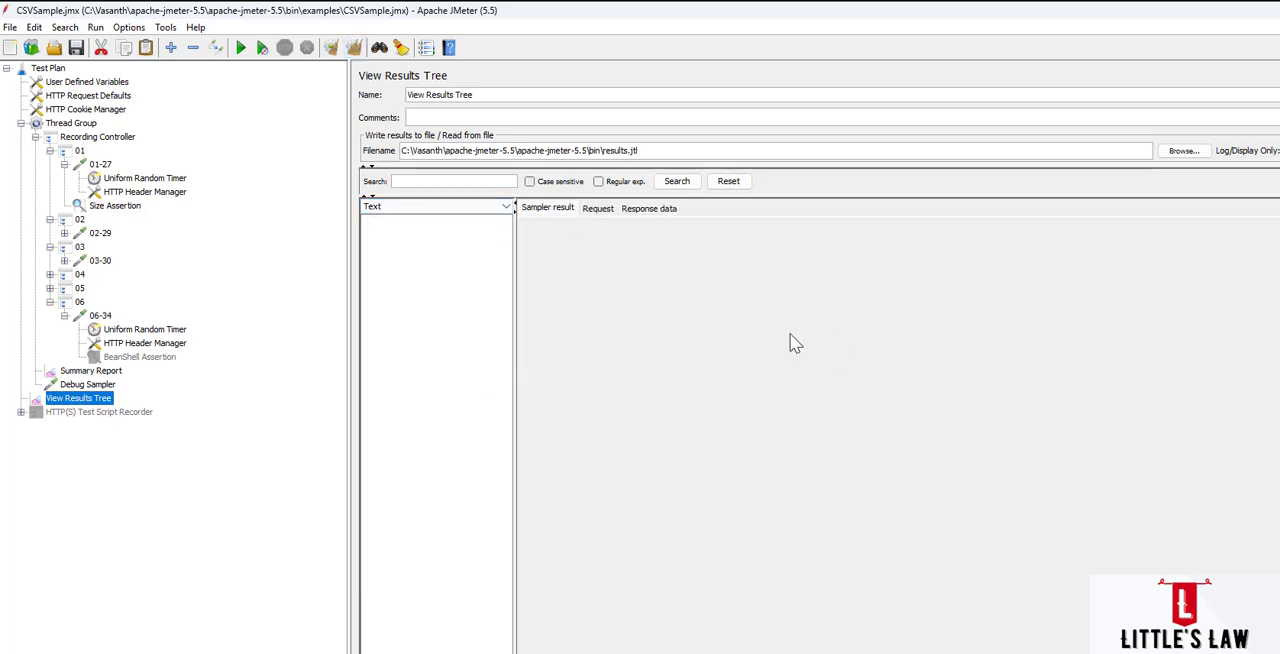
Change the Size Assertion's comparison to < and rerun the test, overwriting the existing results file.
click(115, 205)
click(946, 301)
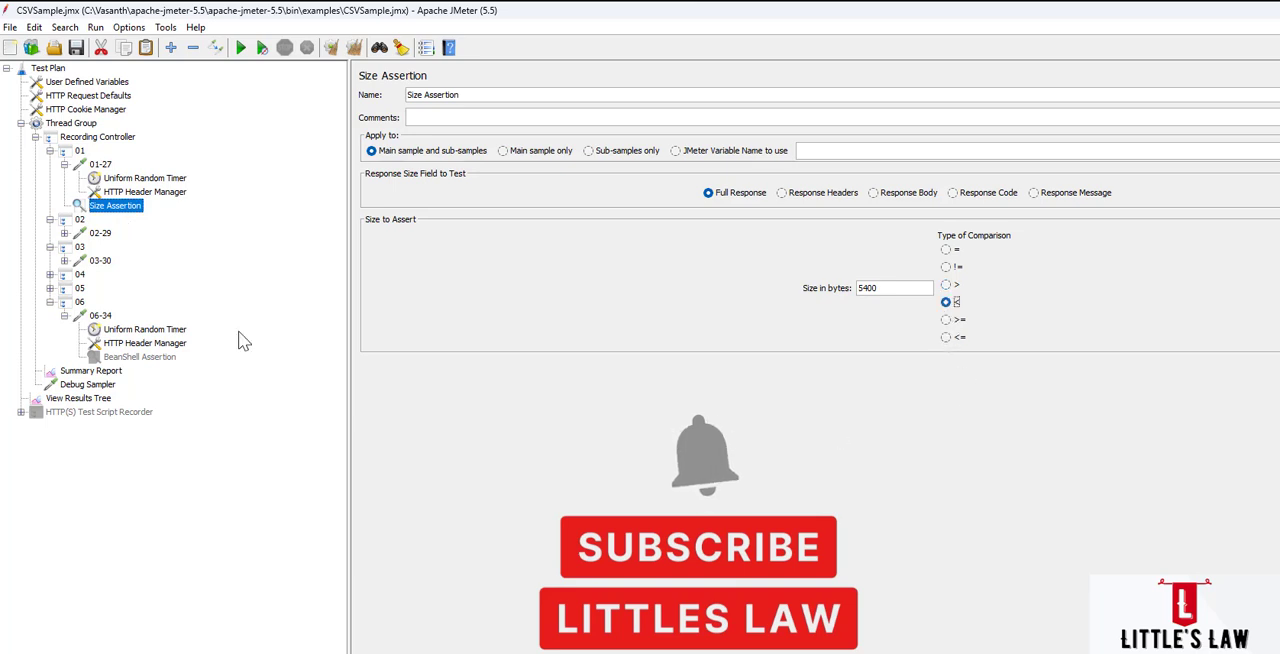
click(241, 47)
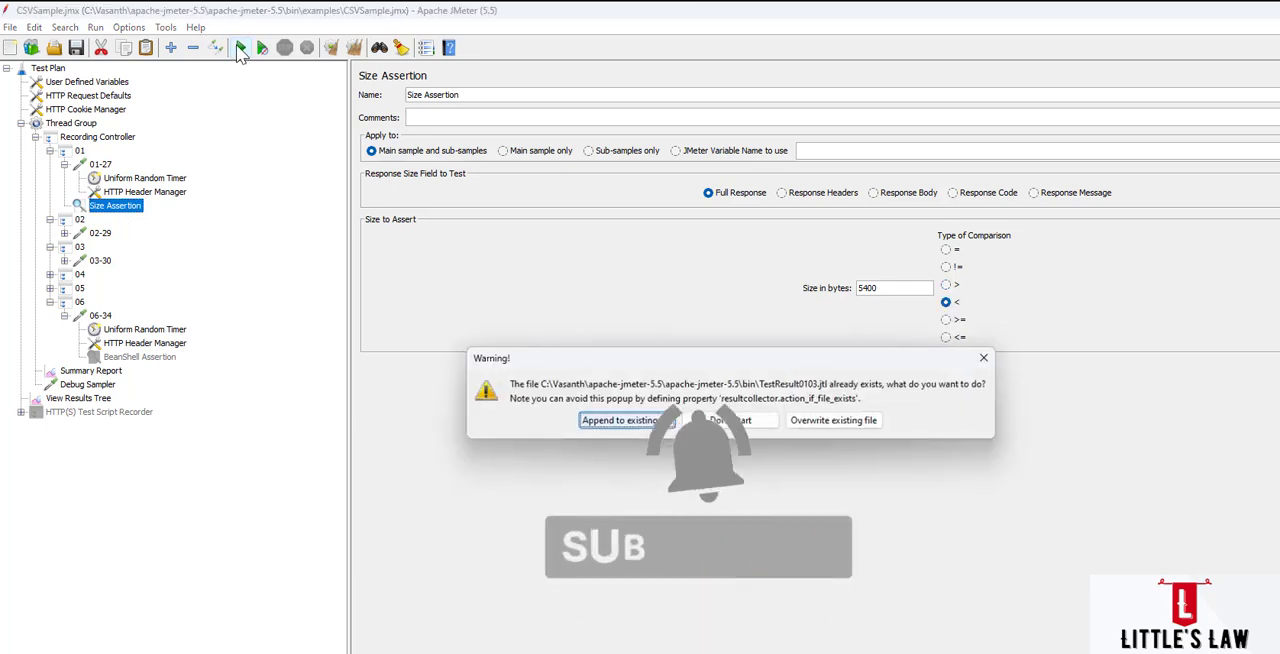
click(800, 420)
Examine the Size Assertion message under sample 01-27 for the less-than comparison.
click(85, 398)
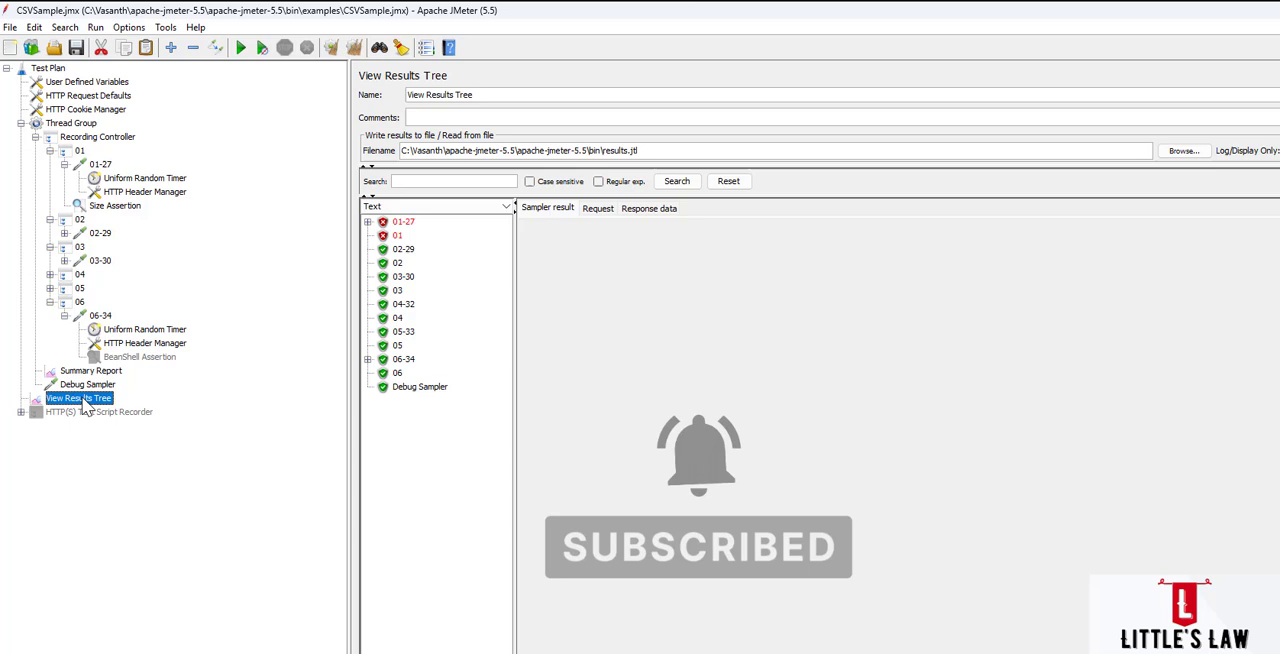
double_click(400, 223)
click(425, 235)
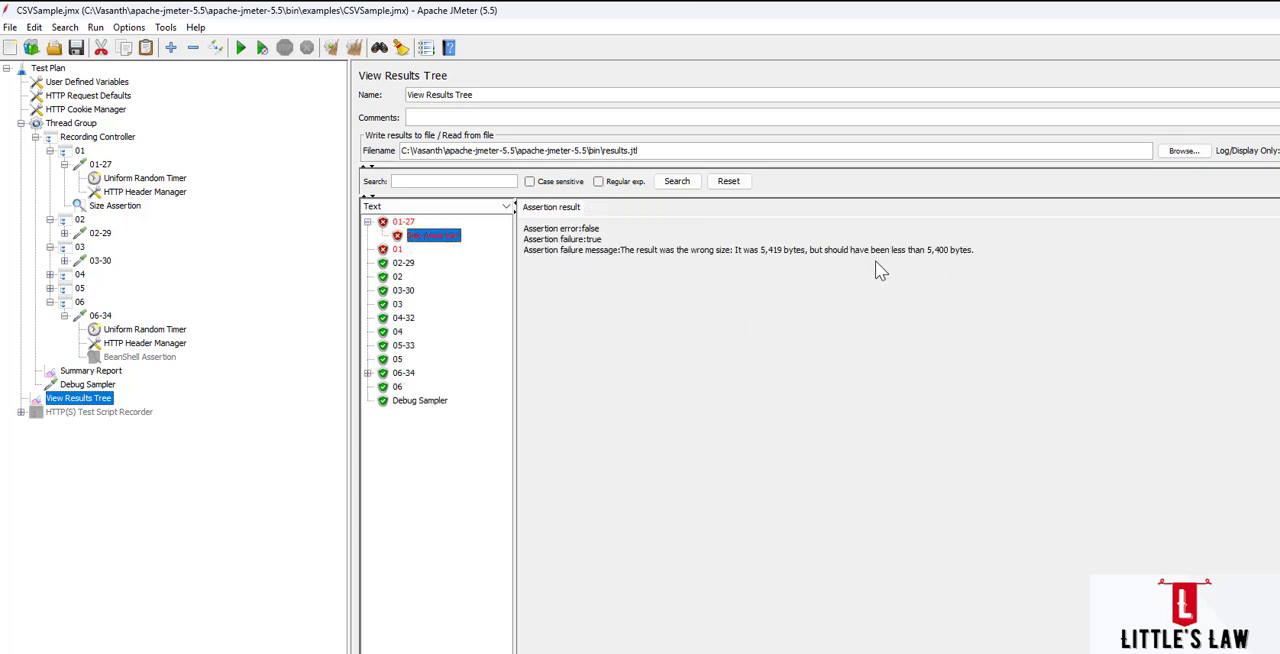
drag(925, 251, 949, 251)
Set the Size Assertion's comparison to <= after trying >=.
click(120, 206)
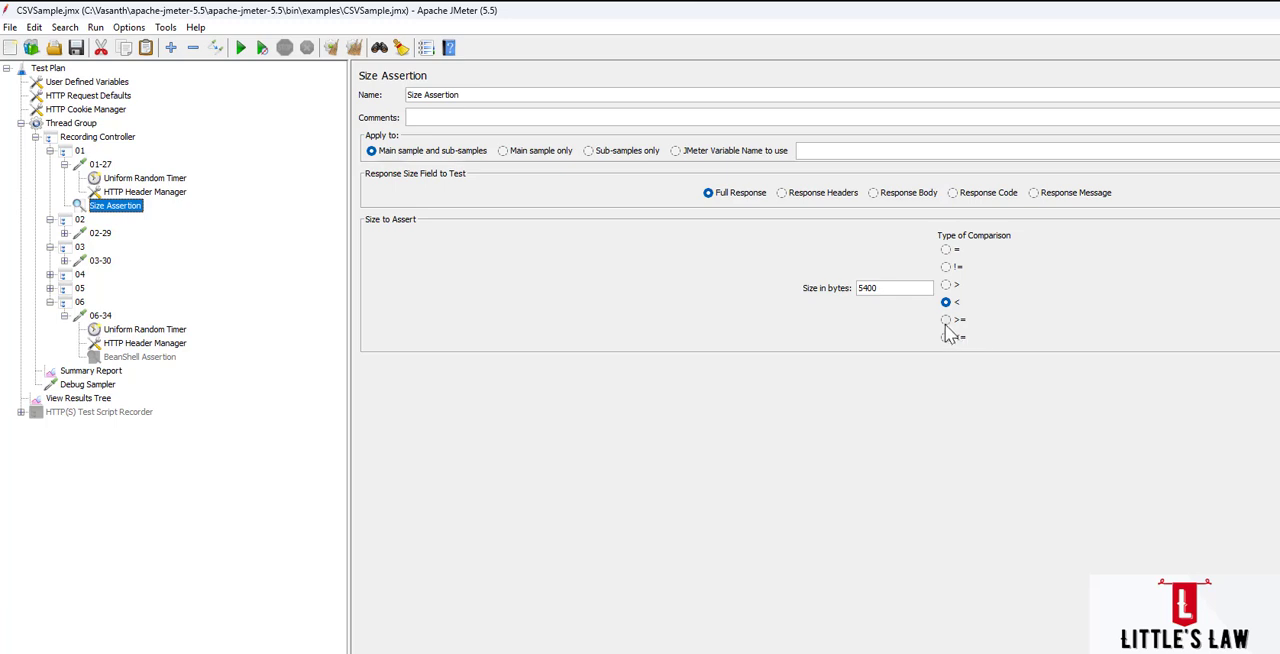
click(946, 320)
click(946, 337)
Set the response size field to test to Response Message after trying Response Headers, Response Body and Response Code.
click(783, 195)
click(874, 194)
click(952, 193)
click(1034, 193)
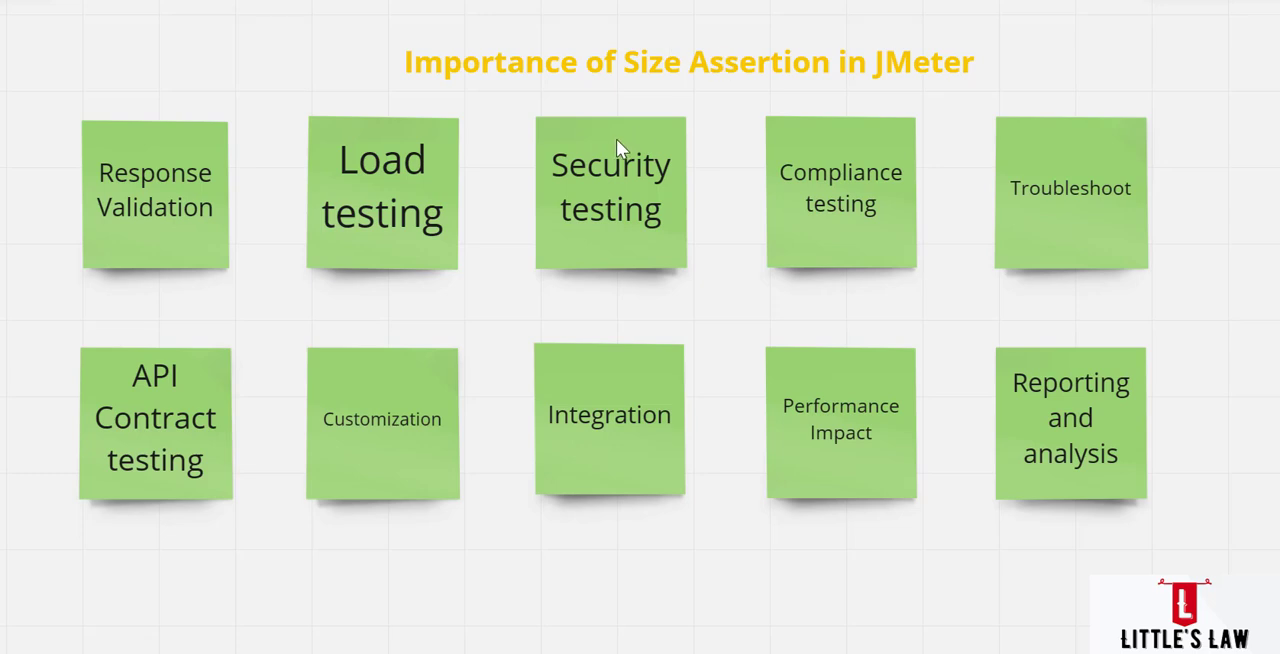
Select the Response Validation sticky note on the whiteboard about the importance of Size Assertion in JMeter.
click(141, 199)
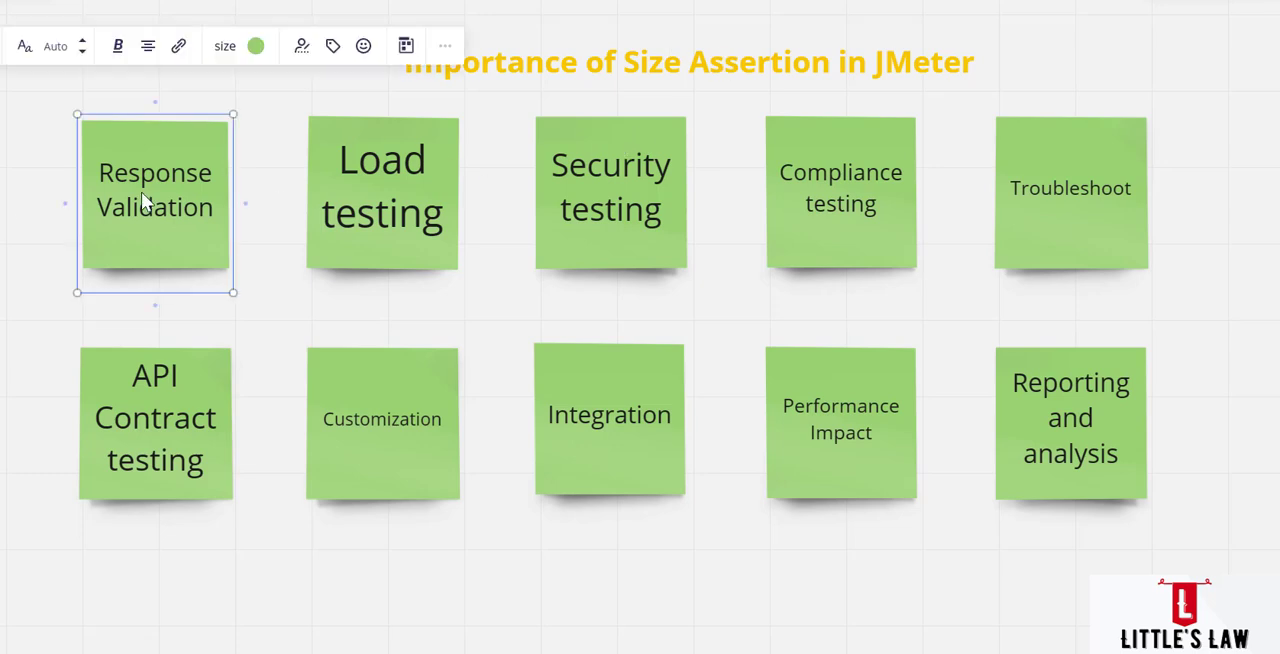